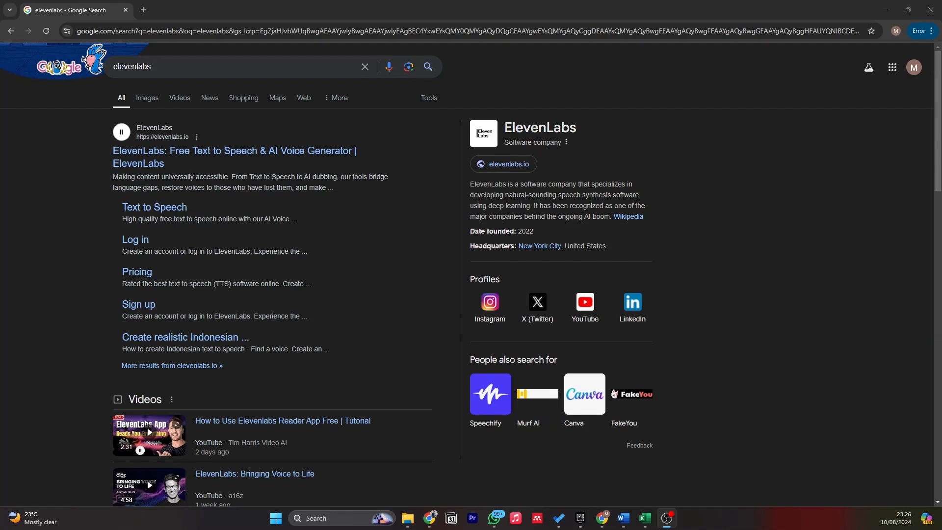
# Open the ElevenLabs website from the search results and look over its text-to-speech demo section
pyautogui.hotkey('alt', 'Tab')
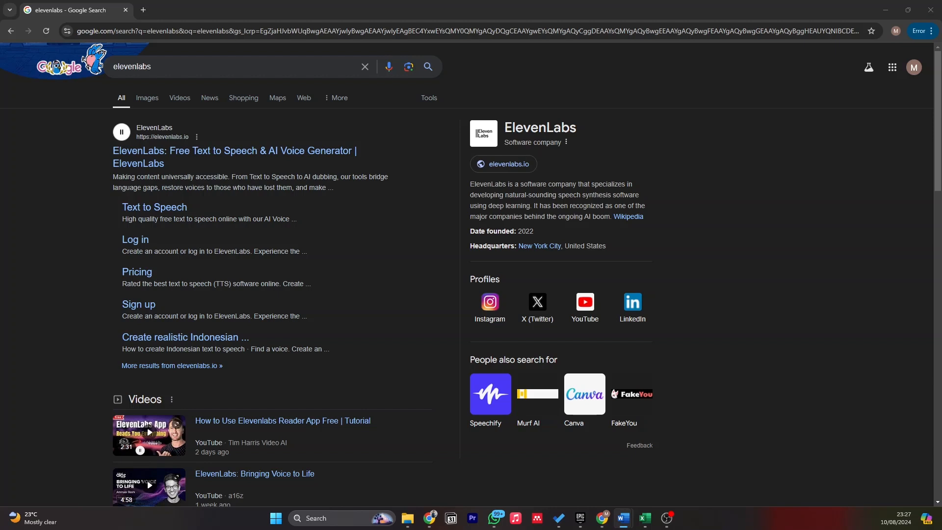
pyautogui.click(162, 151)
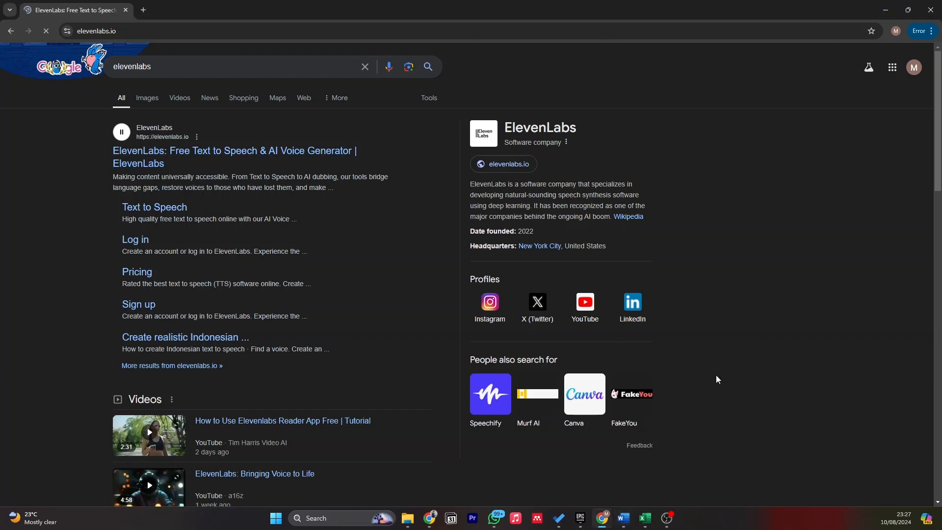
pyautogui.scroll(-4, 717, 377)
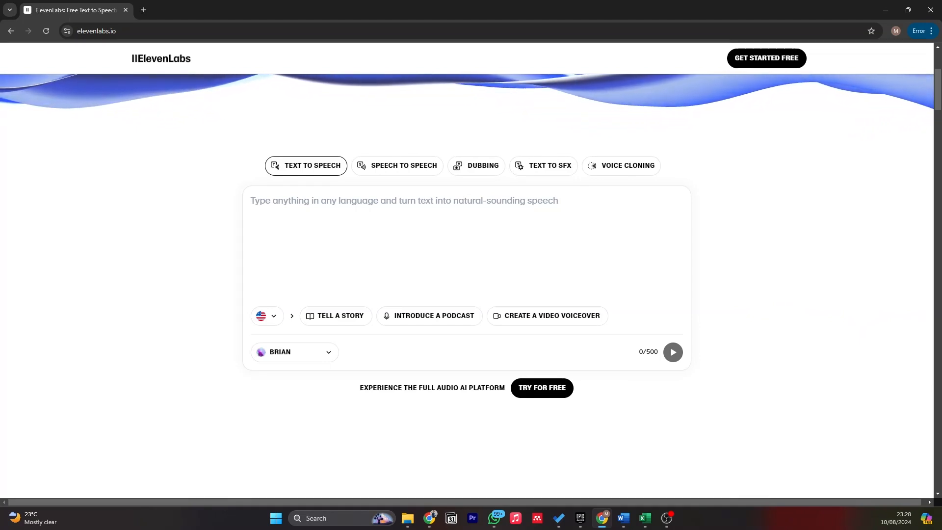
# Start a free ElevenLabs account by signing up with the first listed Google account
pyautogui.click(778, 68)
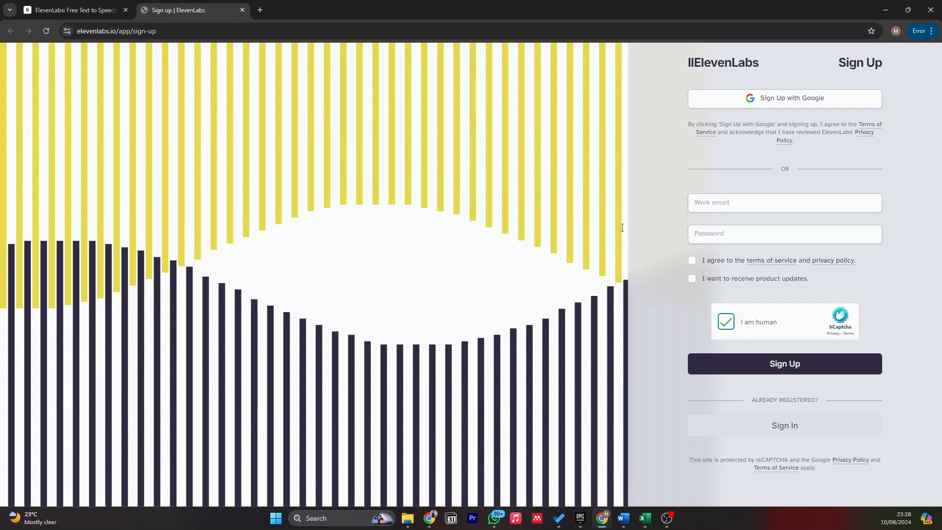
pyautogui.click(696, 101)
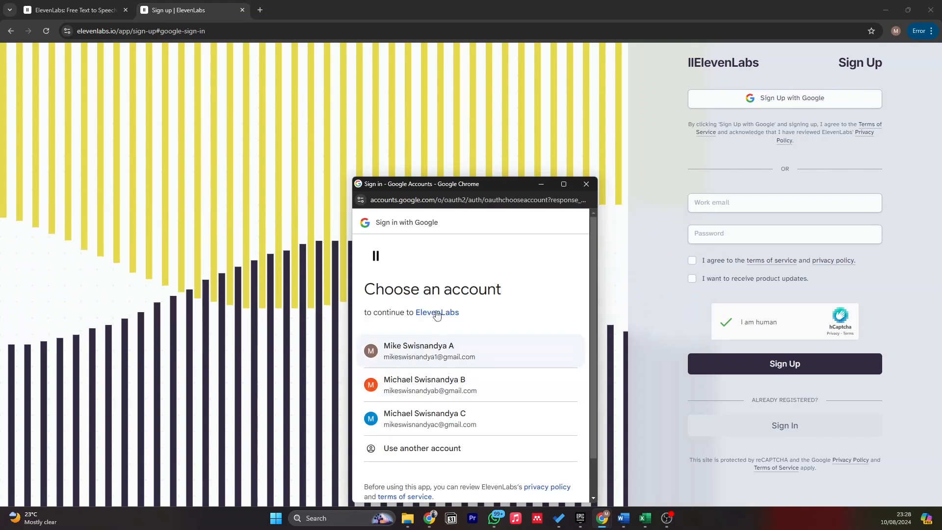
pyautogui.click(455, 355)
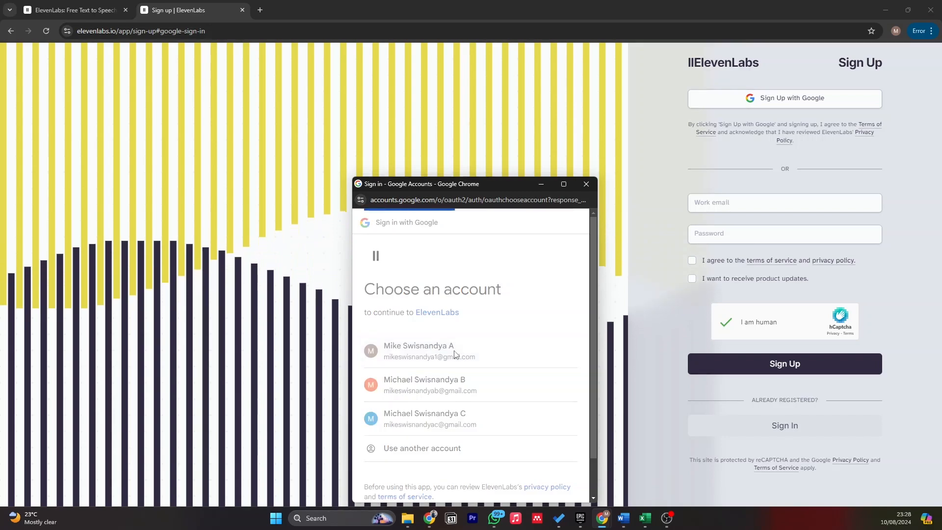
pyautogui.click(559, 420)
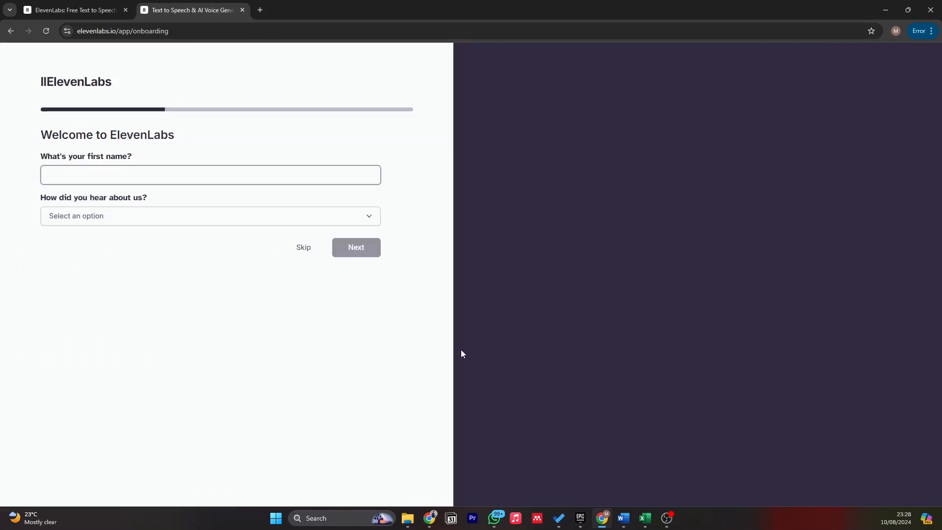
# Complete the onboarding with the first name, Friends/School as the referral source, Education as the category and Teacher as the role
pyautogui.write('Mike')
pyautogui.click(126, 10)
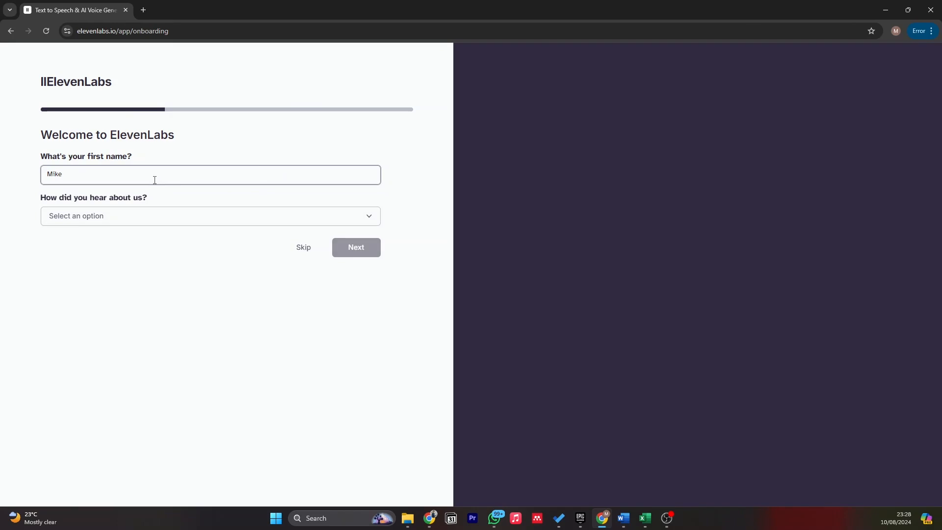
pyautogui.click(263, 219)
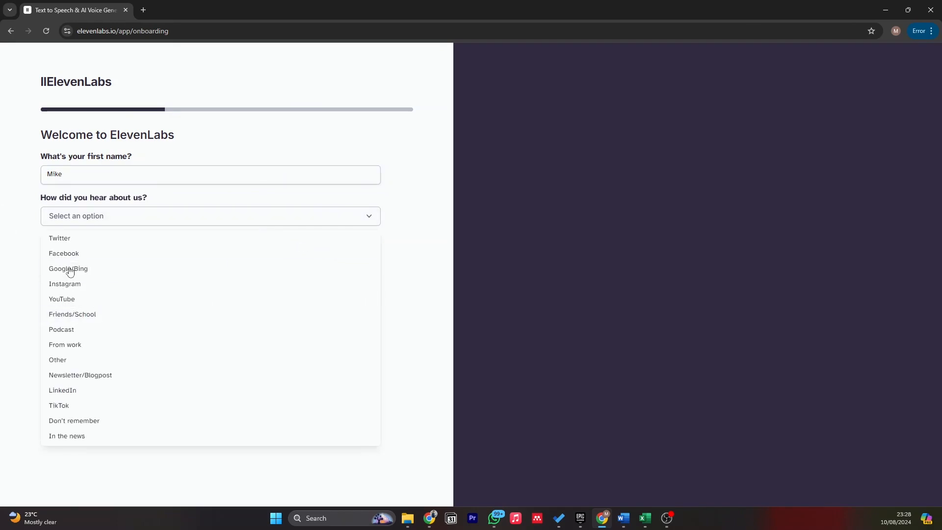
pyautogui.click(82, 252)
pyautogui.click(194, 221)
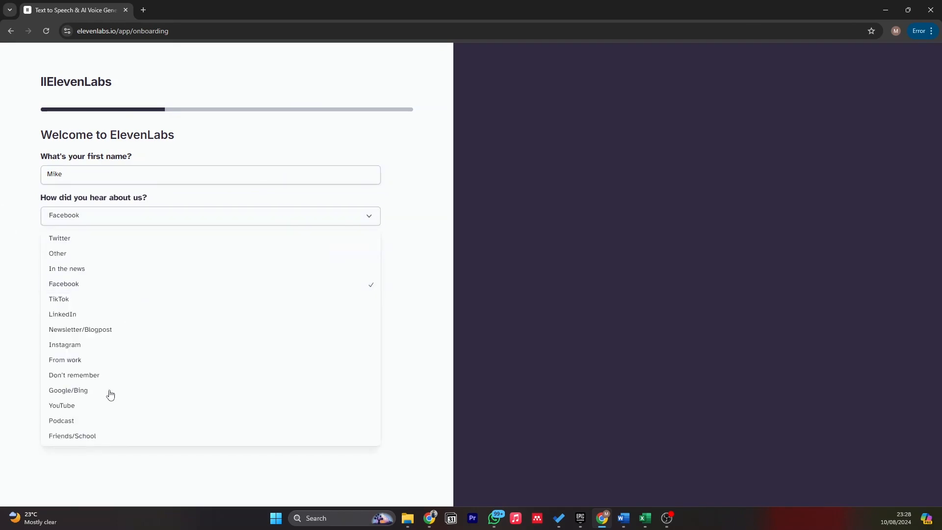
pyautogui.click(95, 435)
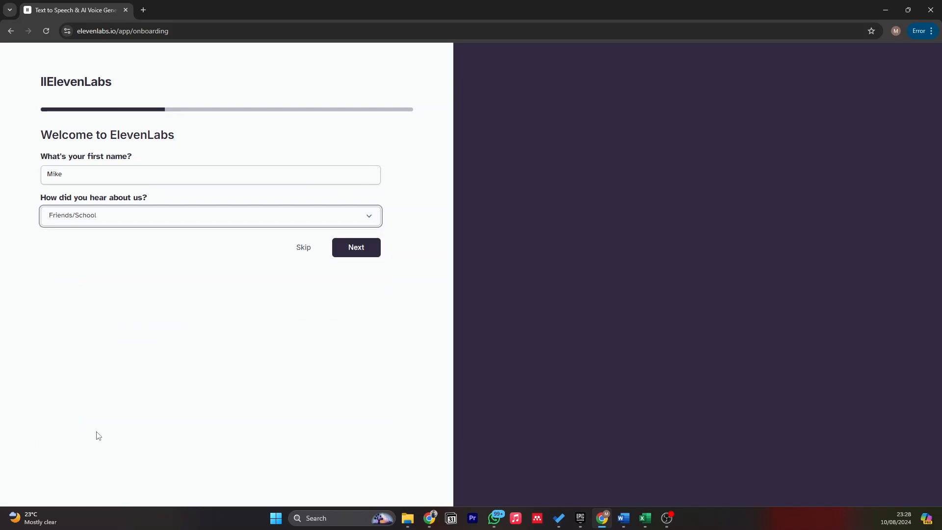
pyautogui.click(360, 247)
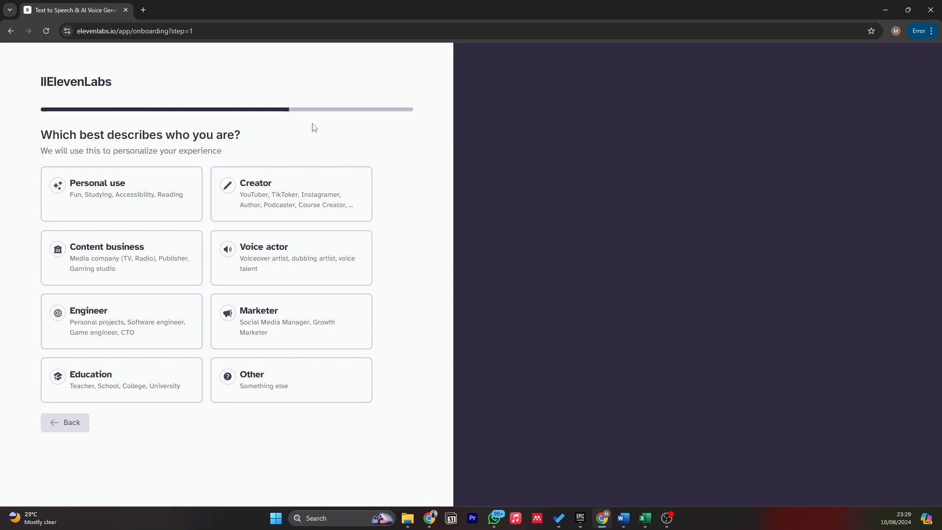
pyautogui.click(154, 387)
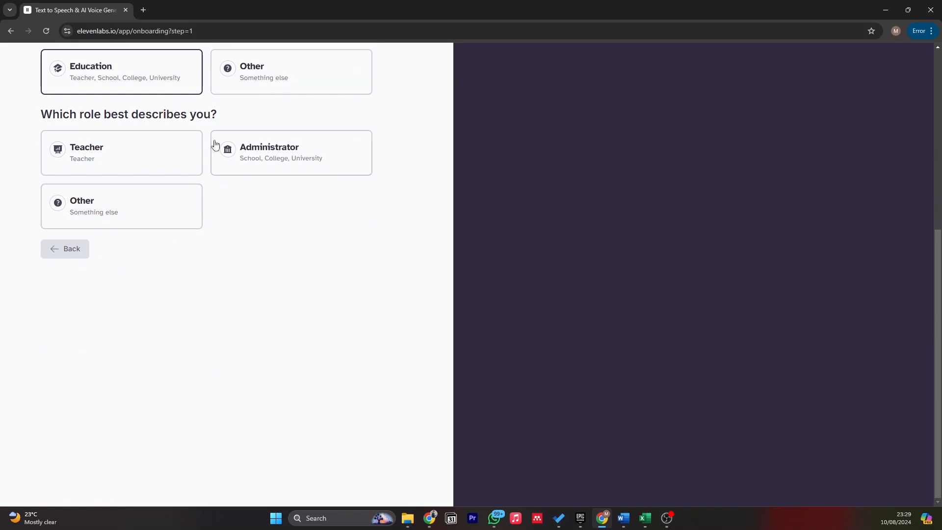
pyautogui.click(187, 151)
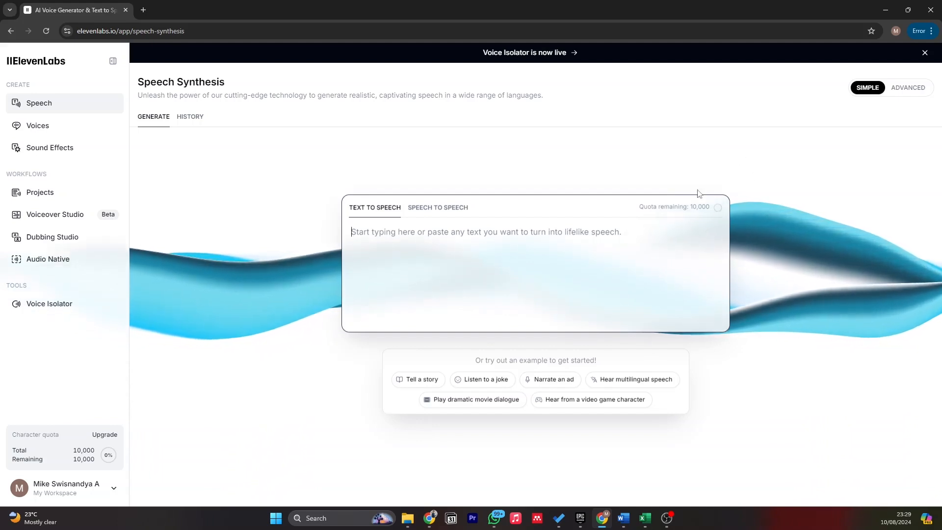
# Fill the text-to-speech field with the Indonesian paragraph on Teknik Jaringan Komputer dan Telekomunikasi, beginning "Tahukah kamu bahwa"
pyautogui.moveTo(692, 207); pyautogui.dragTo(711, 211)
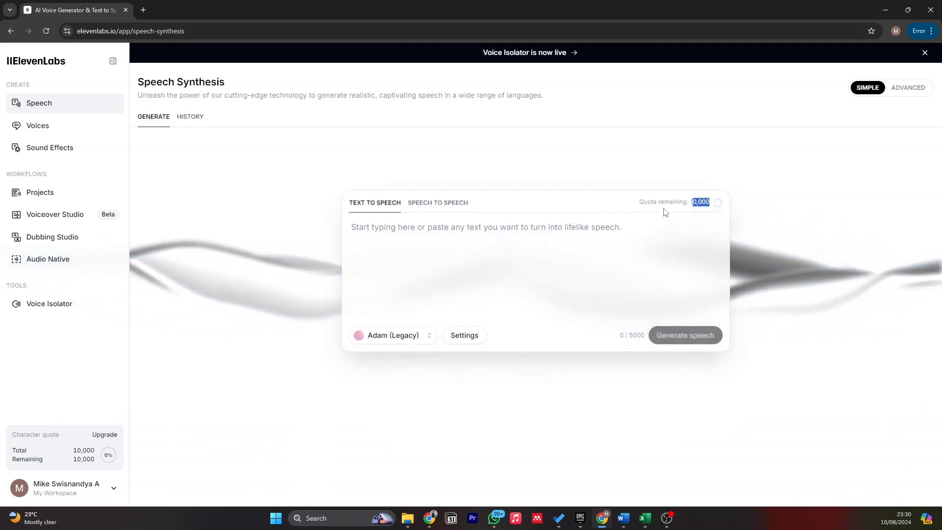
pyautogui.click(526, 231)
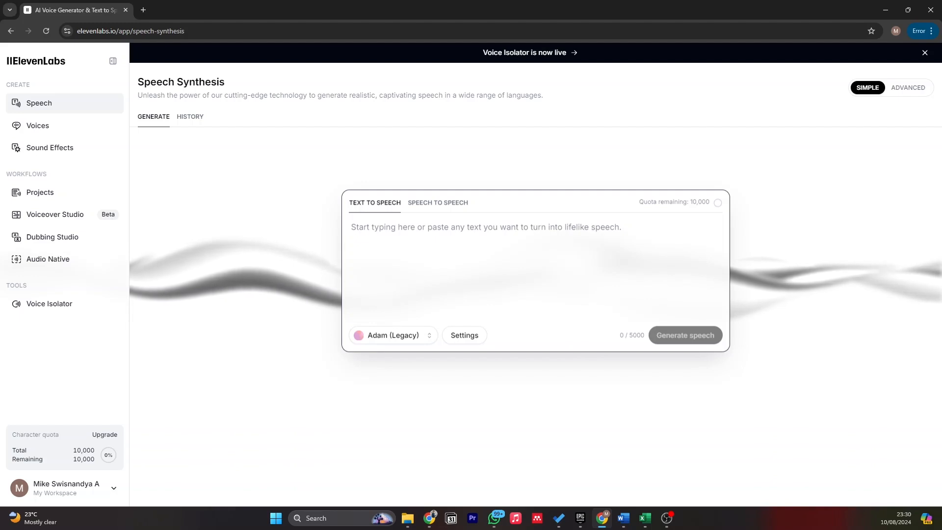
pyautogui.hotkey('alt', 'Tab')
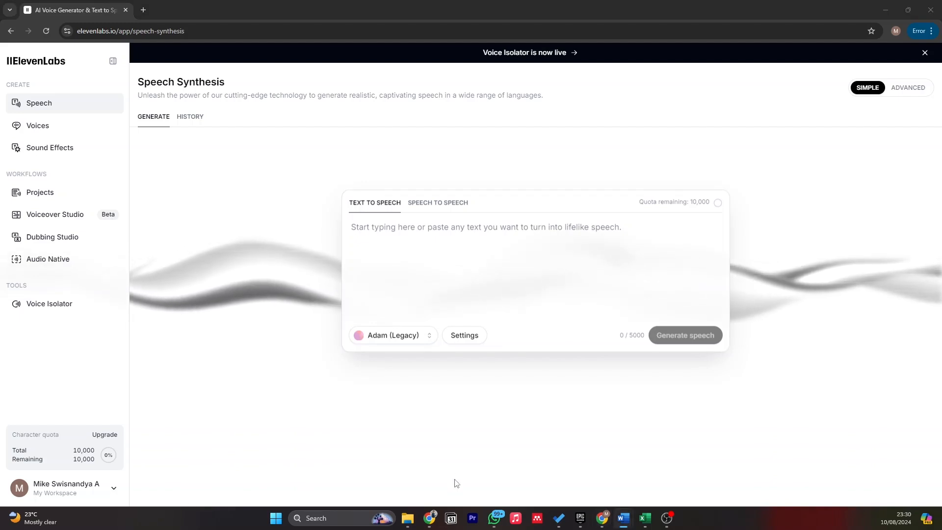
pyautogui.click(526, 283)
pyautogui.write('Tahukah kamu bahwa dalam dunia Teknik Jaringan Komputer dan Telekomunikasi, pemahaman yang mendalam tentang infrastruktur jaringan dan protokol komunikasi sangat penting? Dengan pengetahuan ini, kita dapat merancang, mengelola, dan memecahkan masalah jaringan yang kompleks, serta memastikan sistem telekomunikasi berjalan dengan efisien dan aman.')
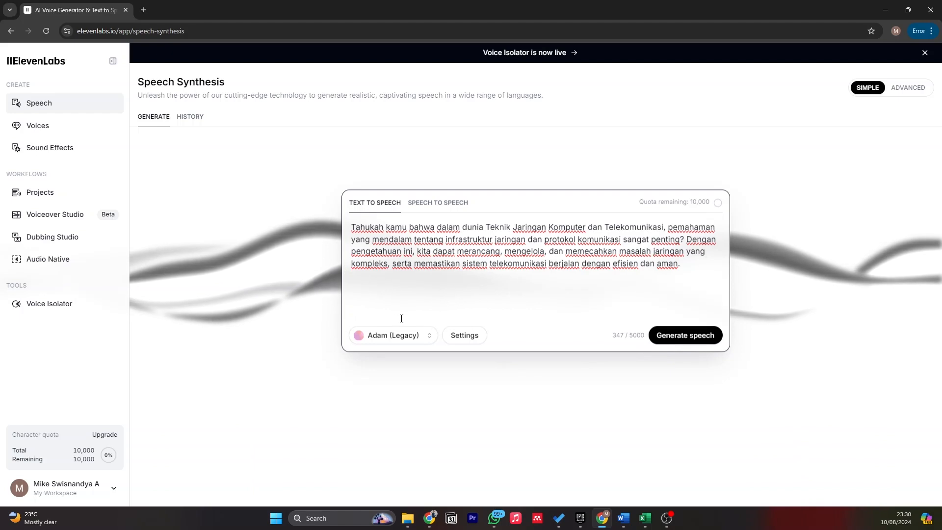
# Add the Indonesian voice labelled Excited from the Voice Library top picks to My Voices and use it for the speech
pyautogui.click(404, 333)
pyautogui.scroll(-2, 429, 214)
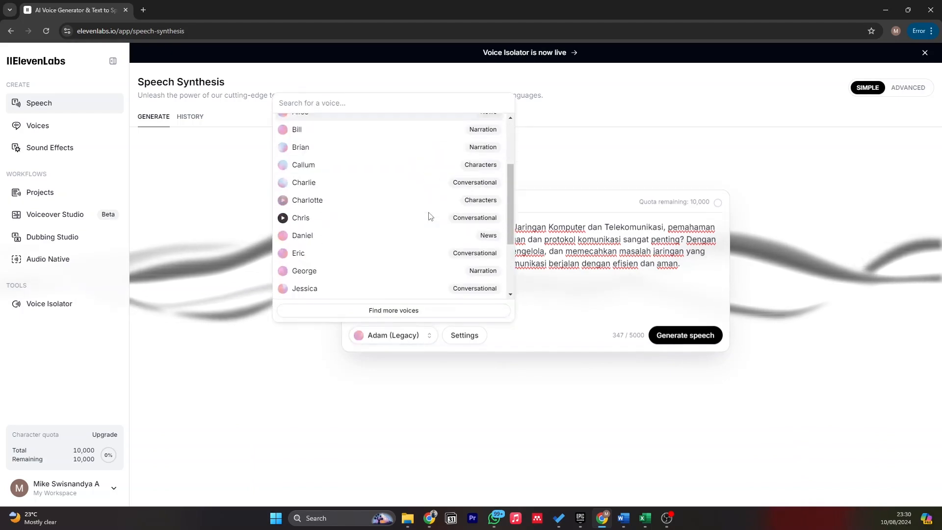
pyautogui.scroll(-2, 429, 214)
pyautogui.scroll(5, 429, 214)
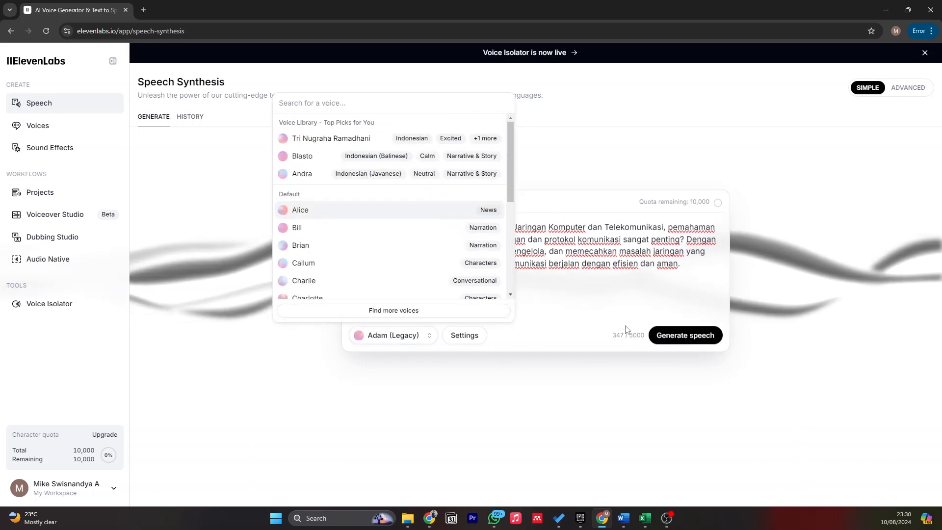
pyautogui.moveTo(301, 215)
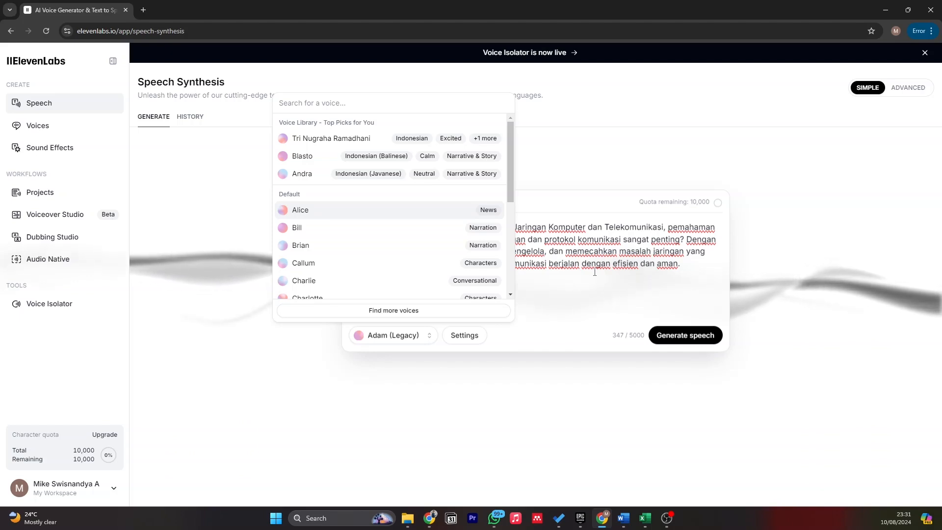
pyautogui.click(324, 142)
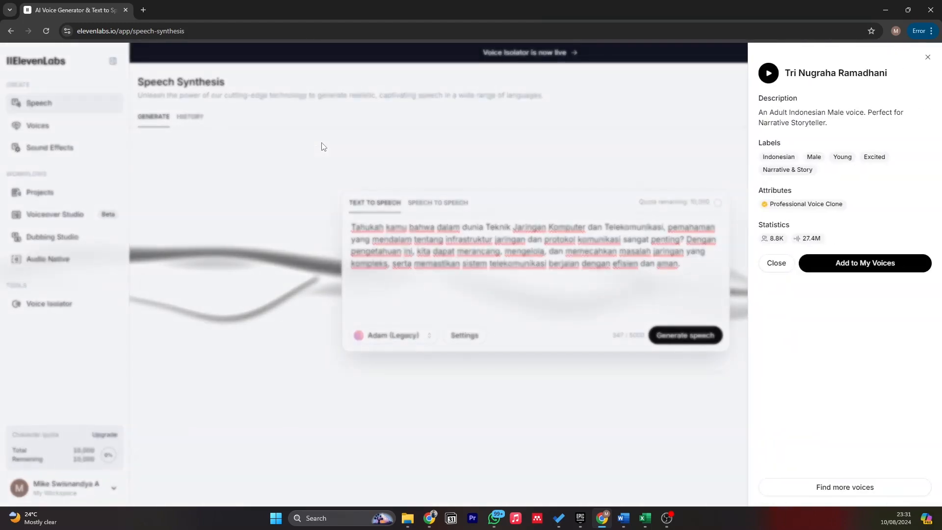
pyautogui.click(807, 263)
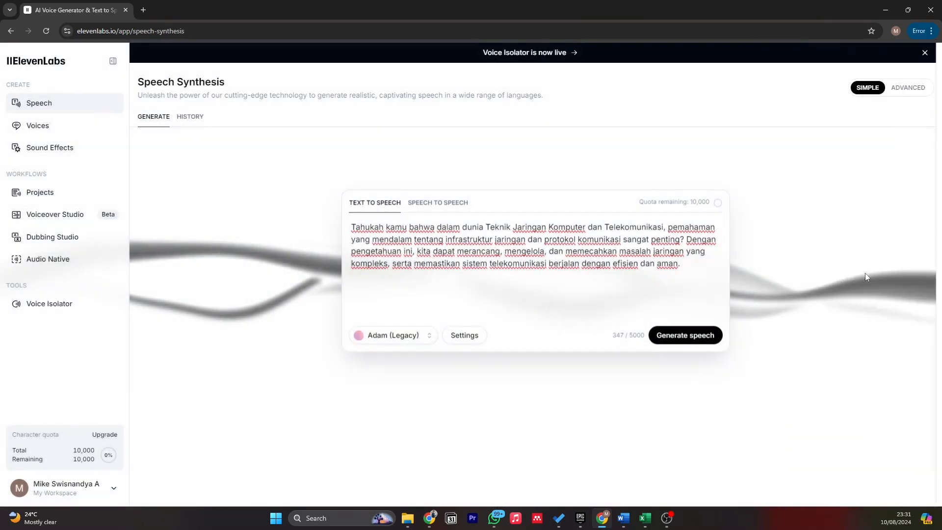
pyautogui.click(423, 346)
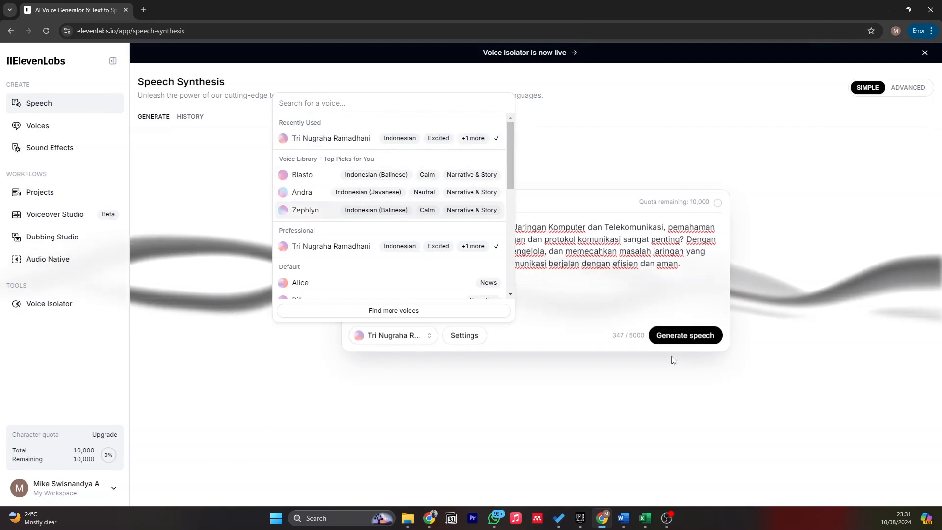
pyautogui.click(593, 292)
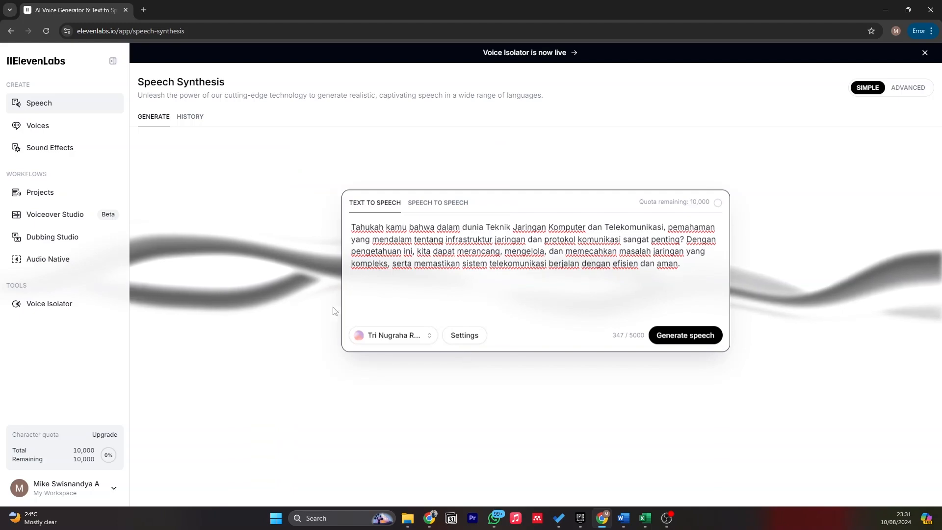
# Open the speech settings and review the available models, keeping Eleven Multilingual v2
pyautogui.click(472, 343)
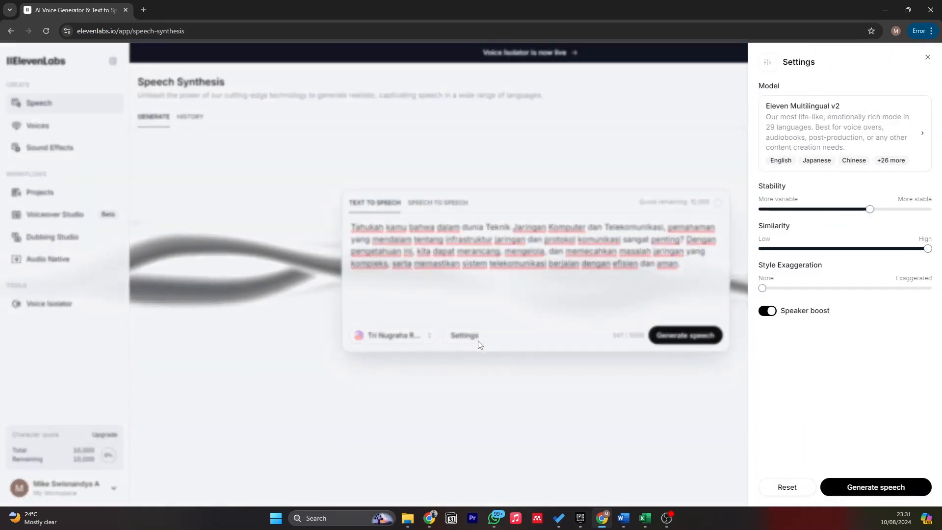
pyautogui.click(850, 112)
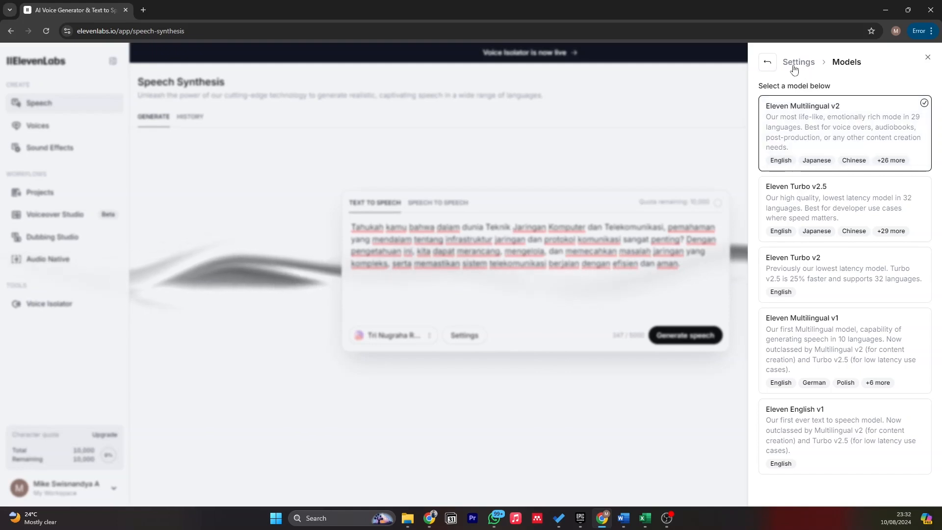
pyautogui.click(767, 63)
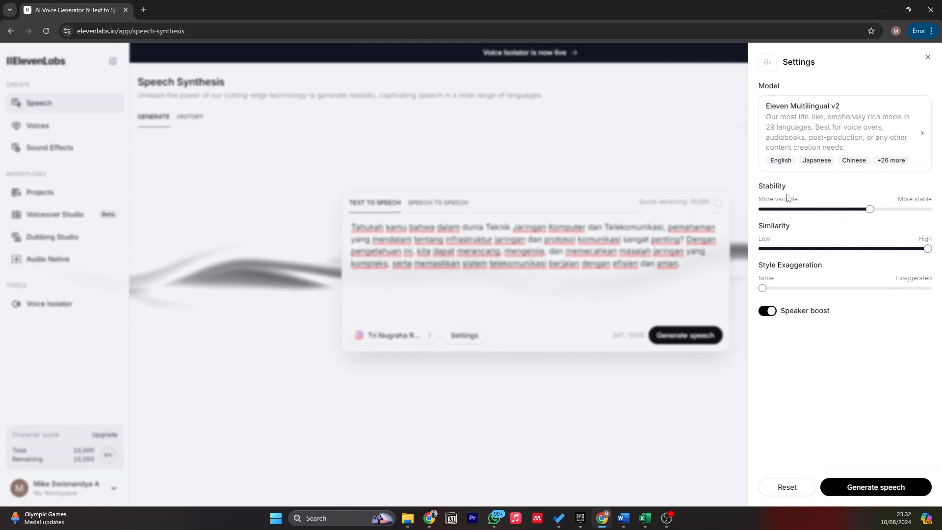
# Shift Stability slightly toward More variable and lower Similarity to a little below its maximum
pyautogui.moveTo(873, 210)
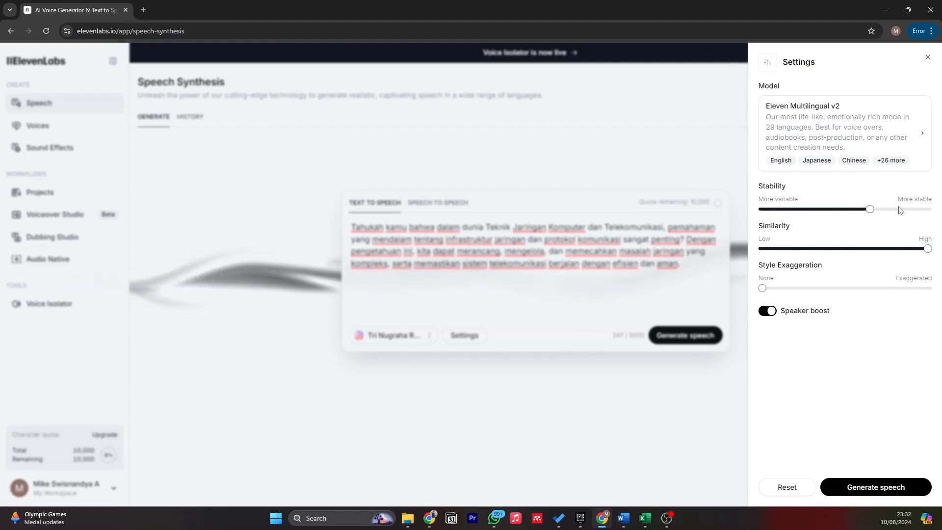
pyautogui.moveTo(870, 210)
pyautogui.mouseDown()
pyautogui.moveTo(929, 212)
pyautogui.moveTo(879, 211)
pyautogui.mouseUp()
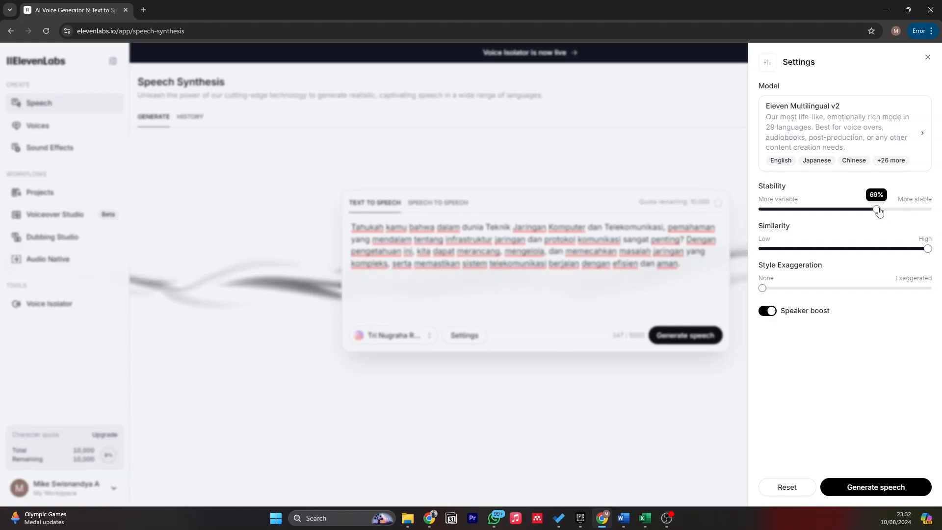
pyautogui.moveTo(879, 212); pyautogui.dragTo(867, 213)
pyautogui.moveTo(860, 249); pyautogui.dragTo(913, 253)
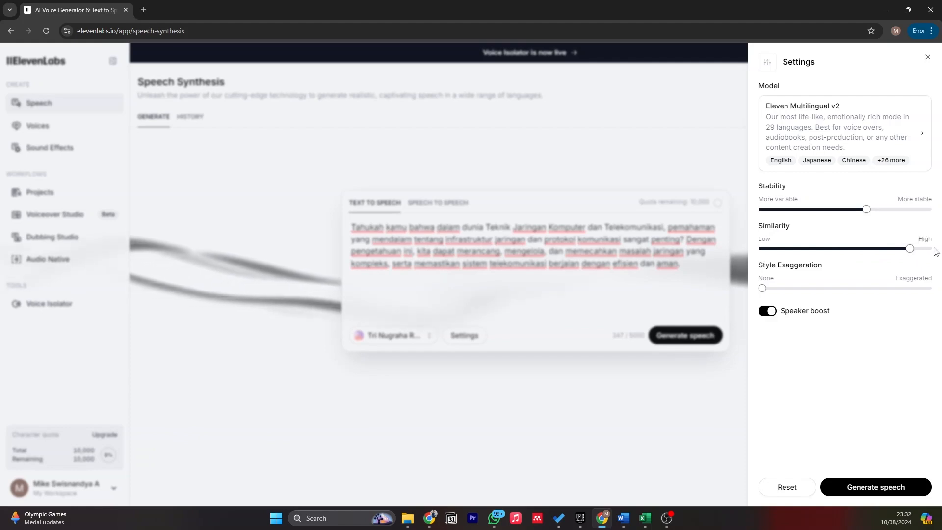
# Set Style Exaggeration to 20% in the speech settings
pyautogui.moveTo(932, 284)
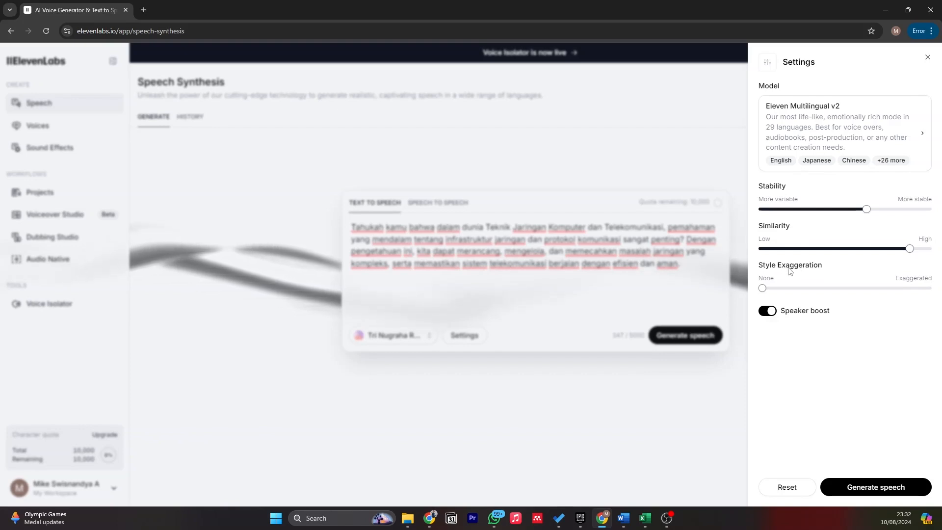
pyautogui.moveTo(768, 288); pyautogui.dragTo(878, 291)
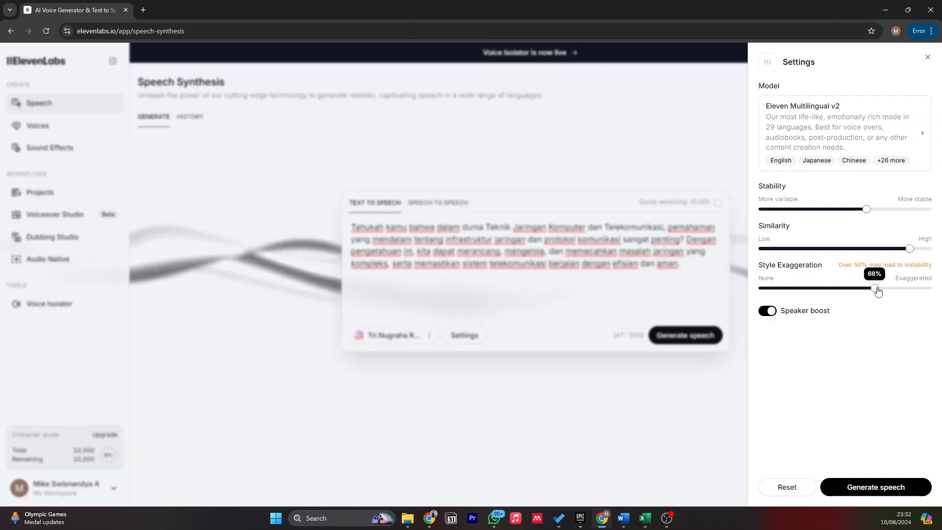
pyautogui.moveTo(877, 291); pyautogui.dragTo(794, 295)
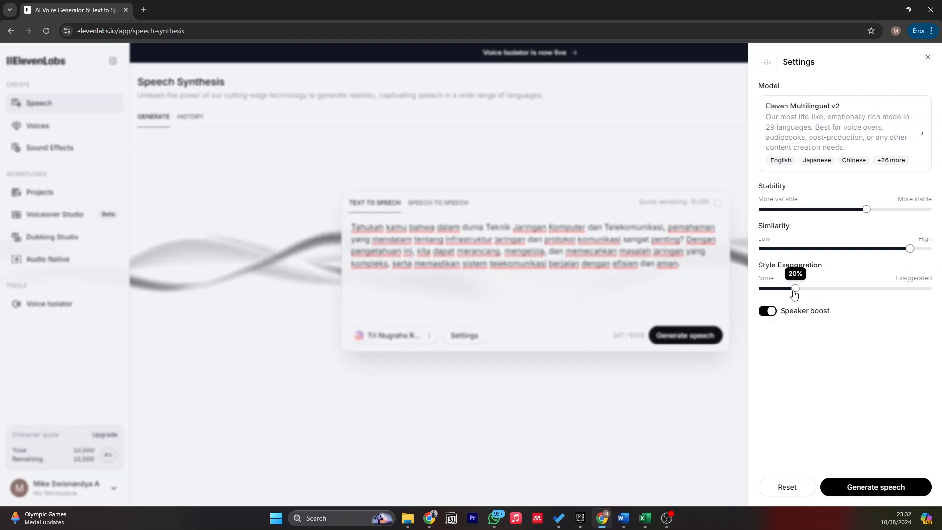
pyautogui.moveTo(794, 295)
pyautogui.mouseDown()
pyautogui.moveTo(785, 295)
pyautogui.moveTo(795, 296)
pyautogui.mouseUp()
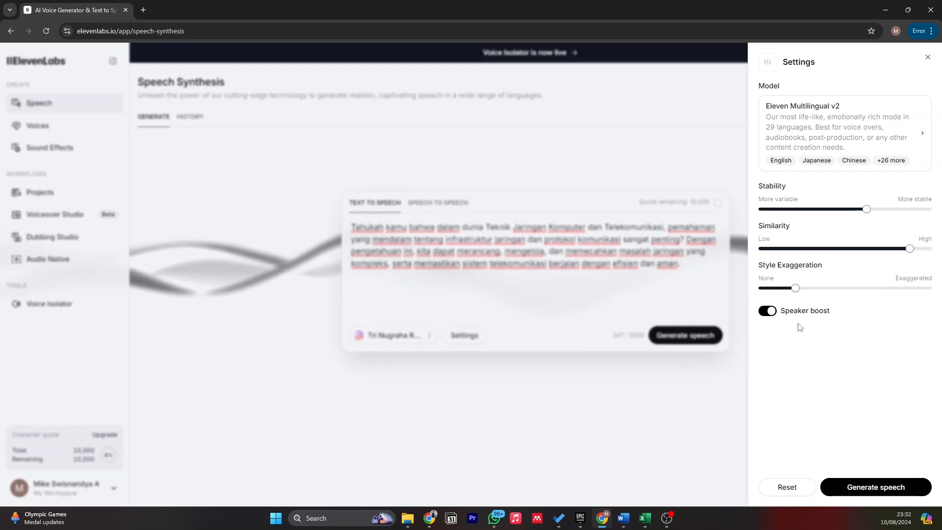
# Play the Indonesian narration from the beginning and pause it after listening to part of it
pyautogui.moveTo(811, 316)
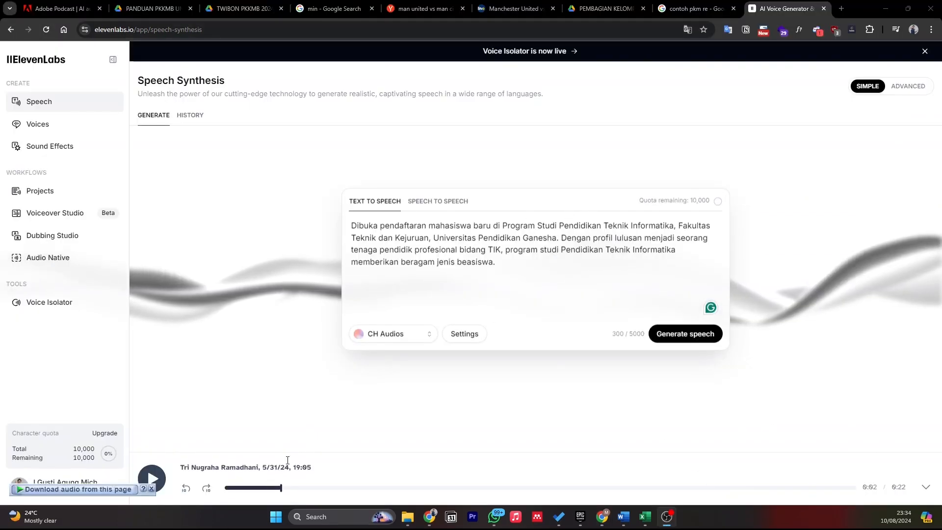
pyautogui.click(233, 493)
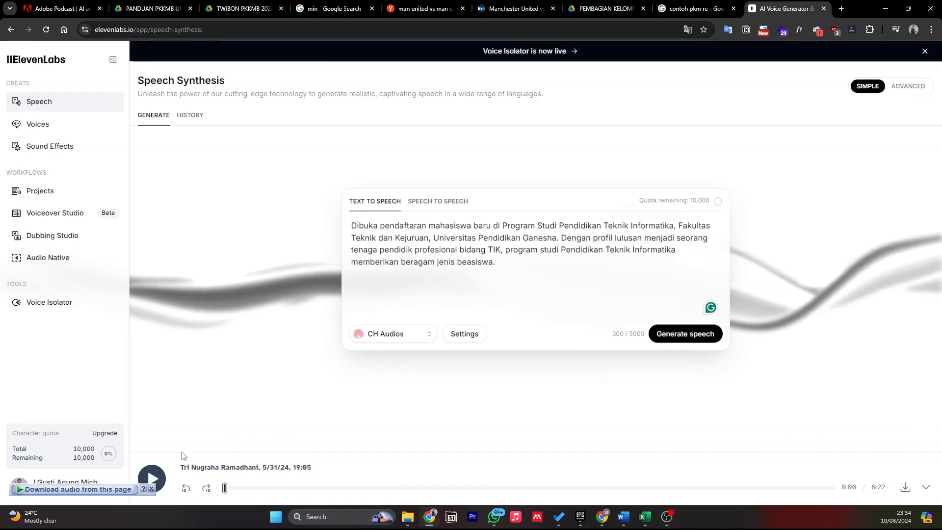
pyautogui.click(152, 478)
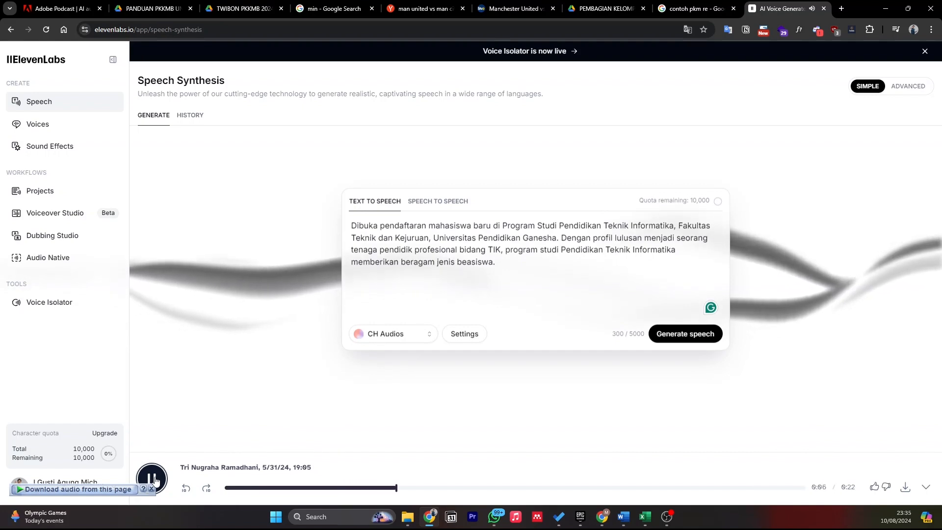
pyautogui.click(154, 486)
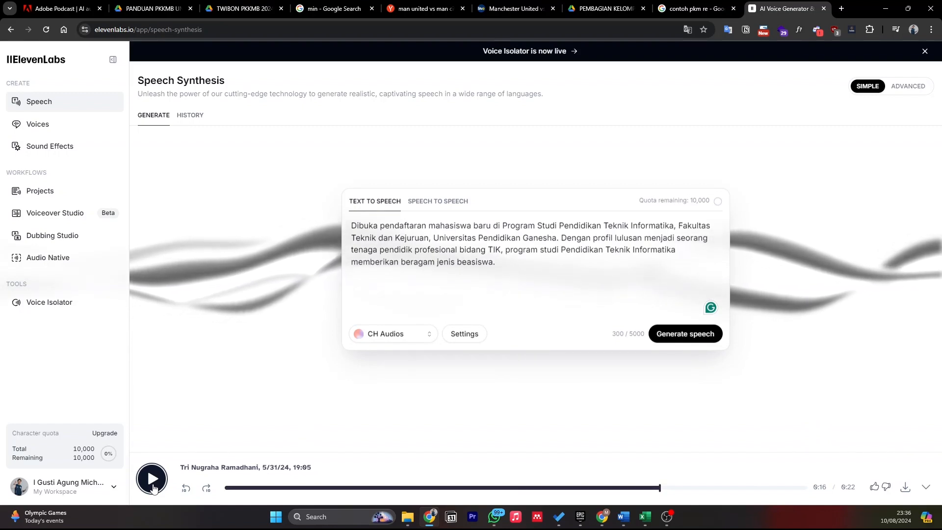
# Download the narration audio and save it as an MP3 file in the Downloads folder
pyautogui.moveTo(623, 517)
pyautogui.click(700, 477)
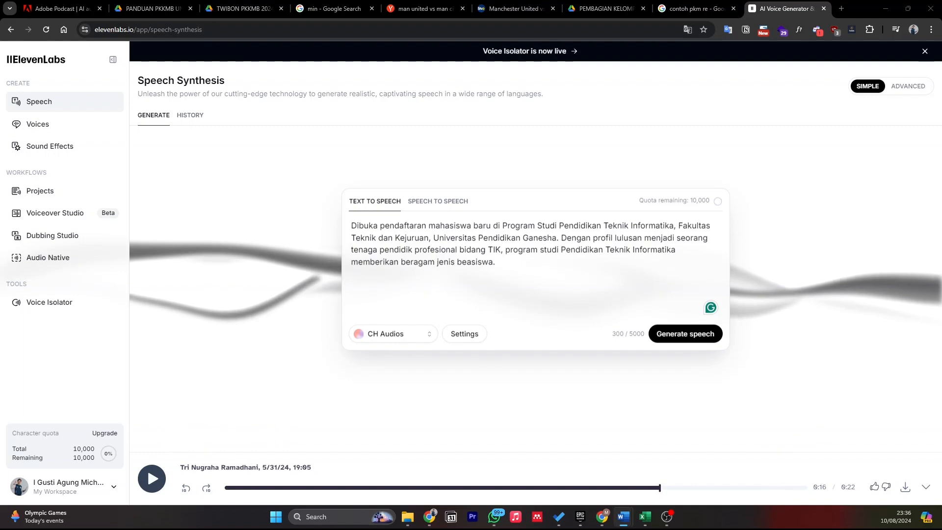
pyautogui.click(905, 488)
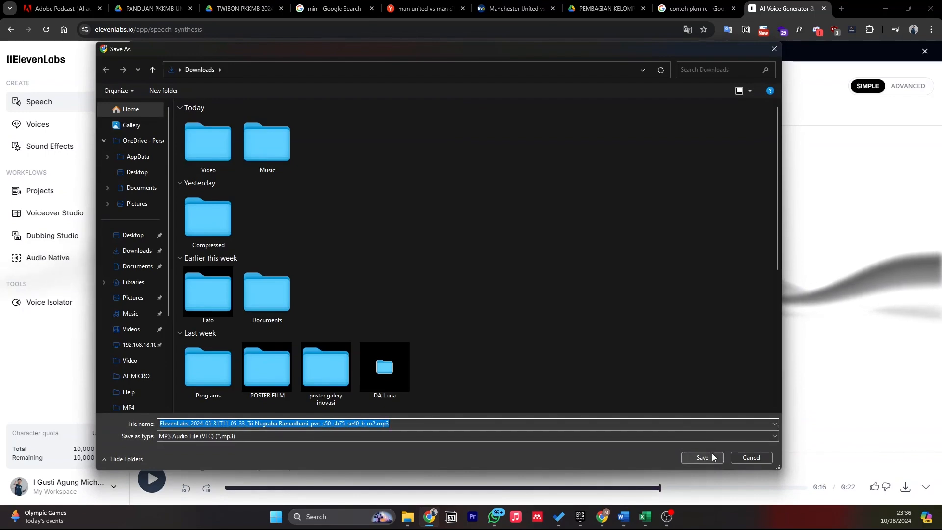
pyautogui.click(713, 457)
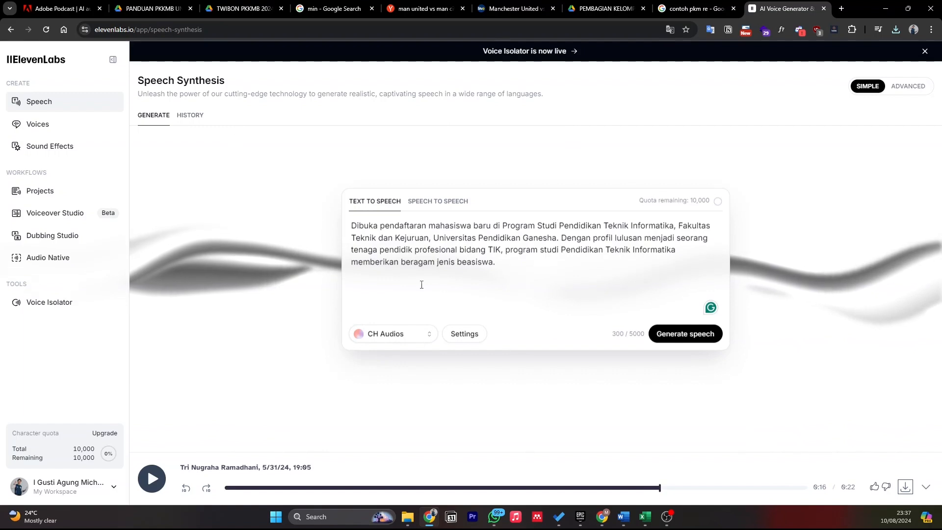
# View the Speech to Speech upload and recording options and the list of saved voices under My Voices
pyautogui.click(438, 201)
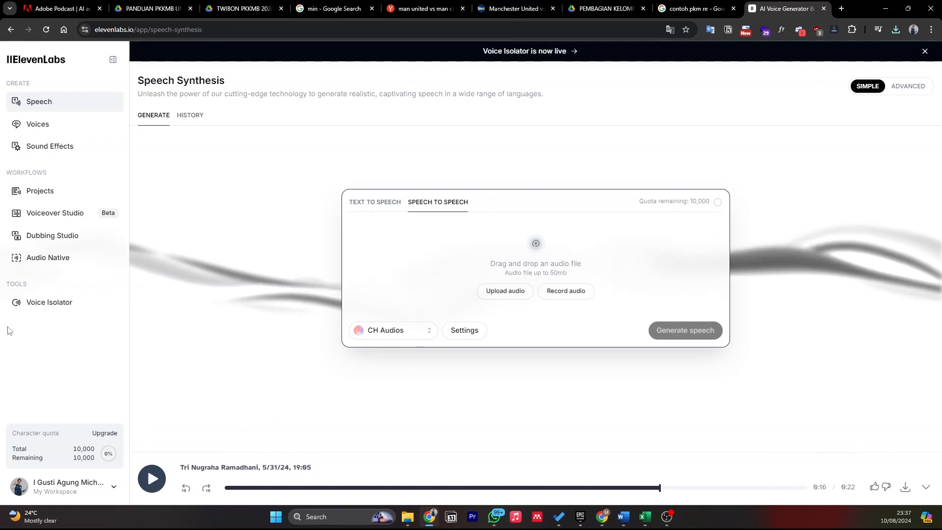
pyautogui.click(106, 132)
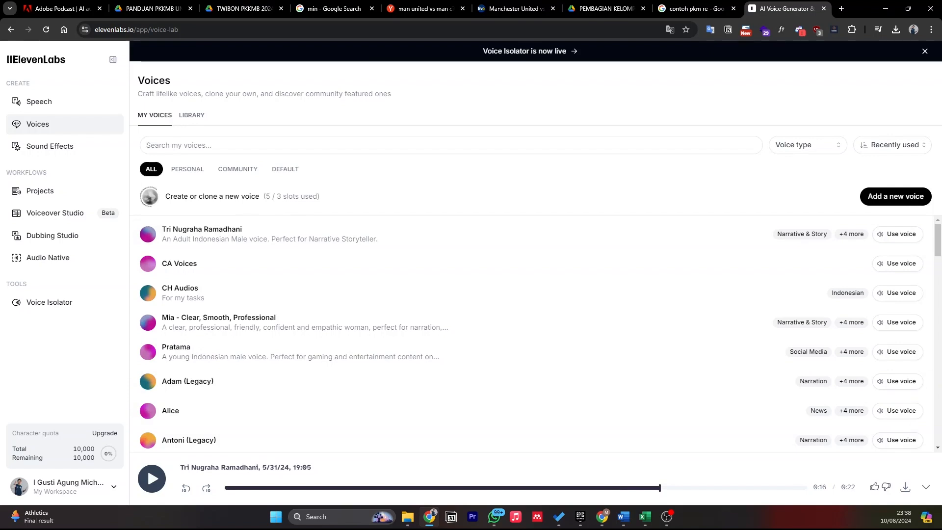
# Generate sound effects from the Percussion sounds example and play Generation 1
pyautogui.click(94, 146)
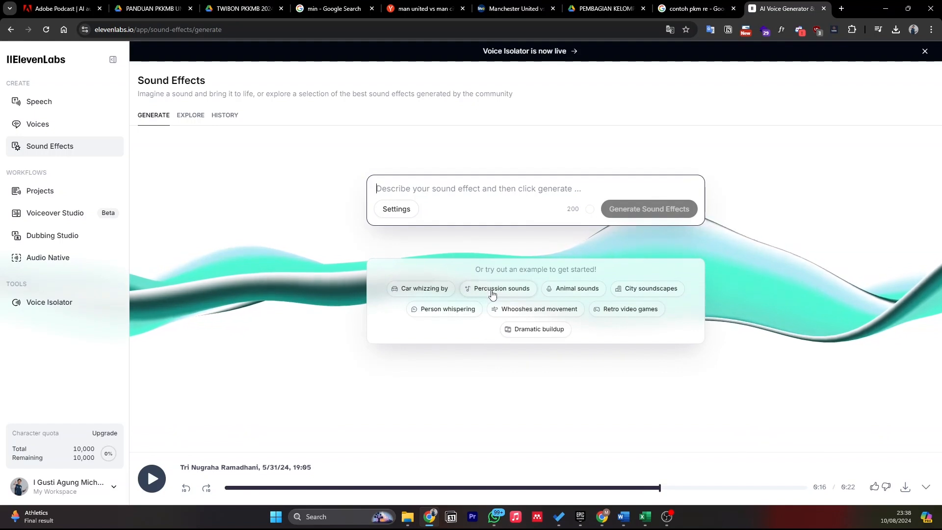
pyautogui.click(521, 294)
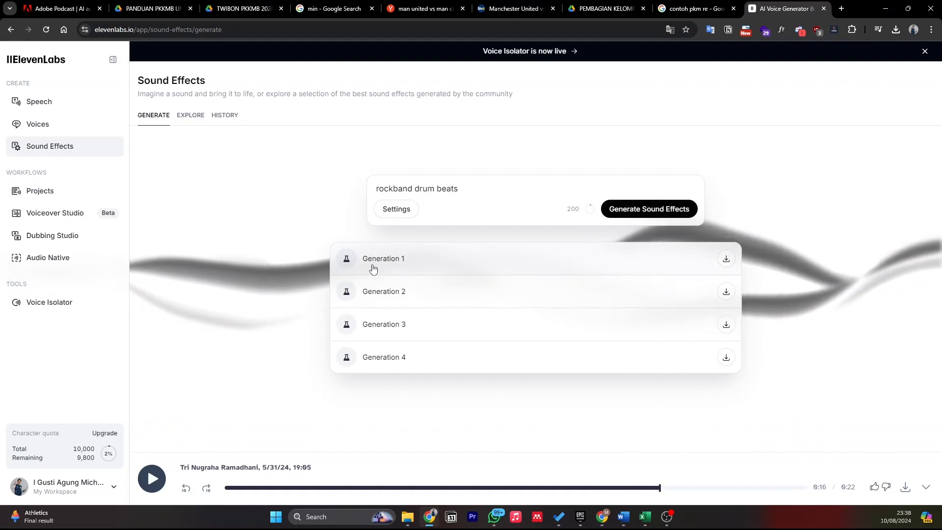
pyautogui.click(349, 261)
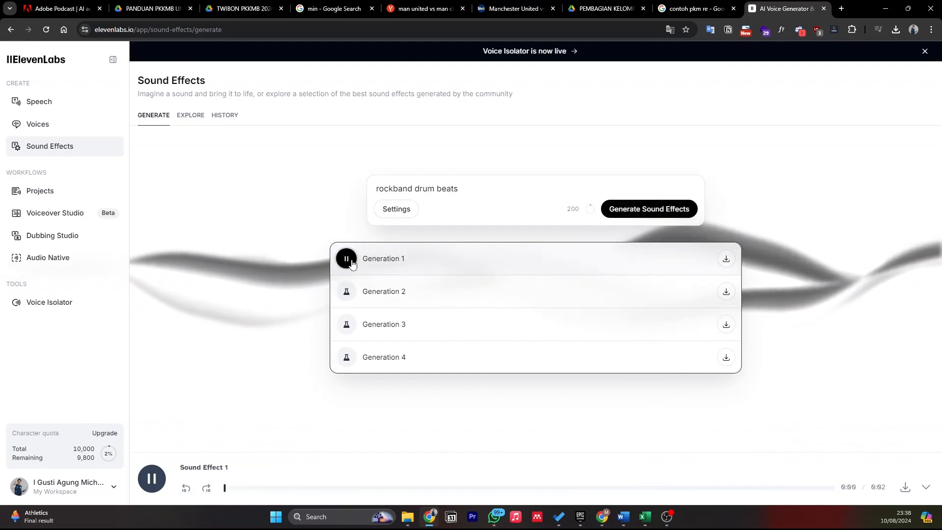